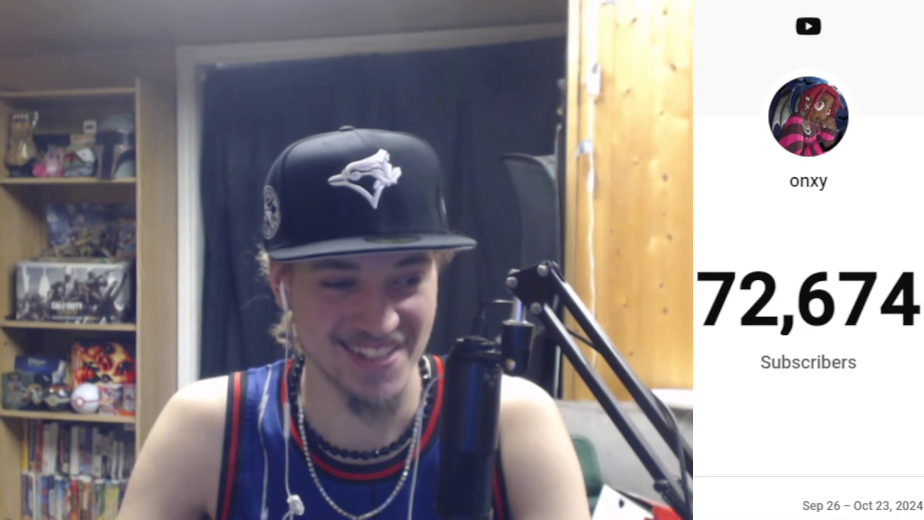
# - Open the first reel on the liluzivert profile and watch it, briefly checking the game lobby
pyautogui.hotkey('alt', 'Tab')
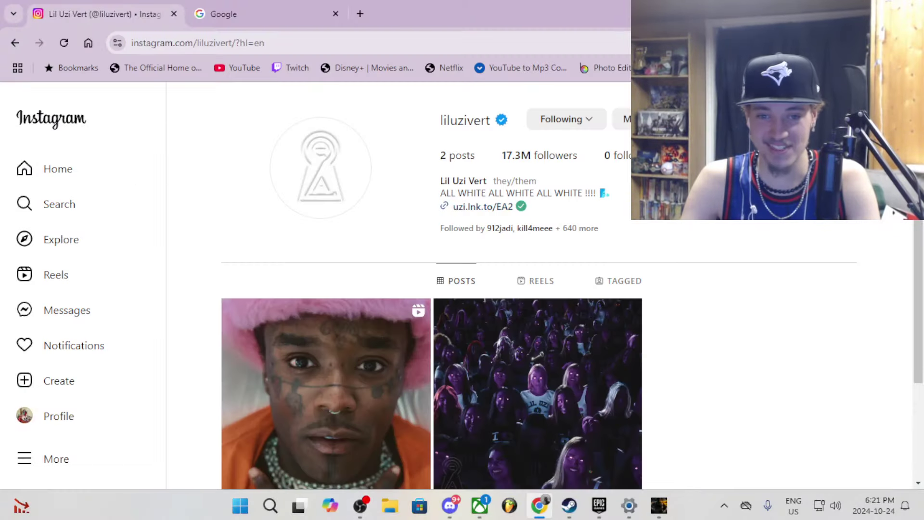
pyautogui.scroll(-3, 614, 224)
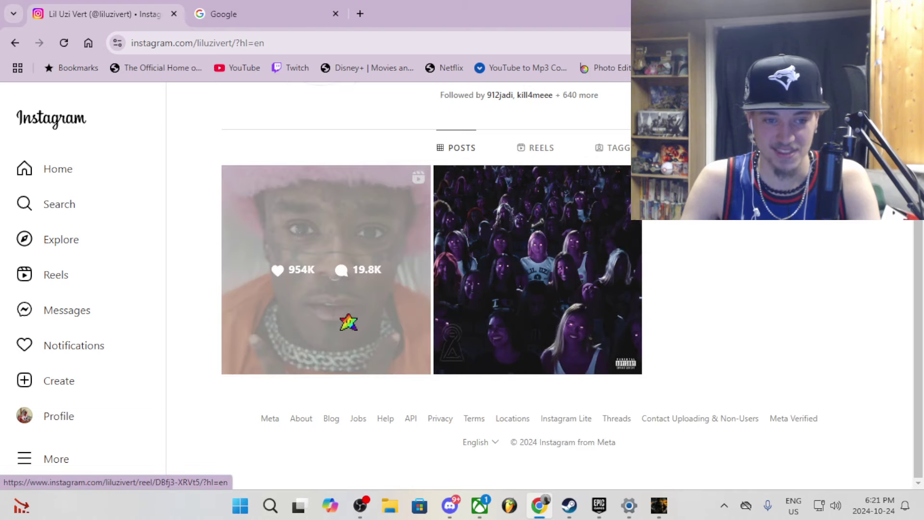
pyautogui.click(327, 269)
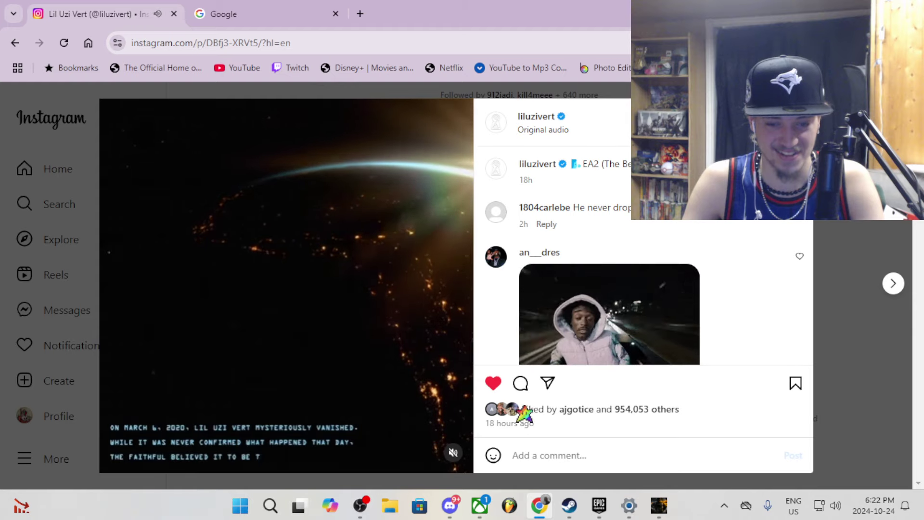
pyautogui.moveTo(360, 506)
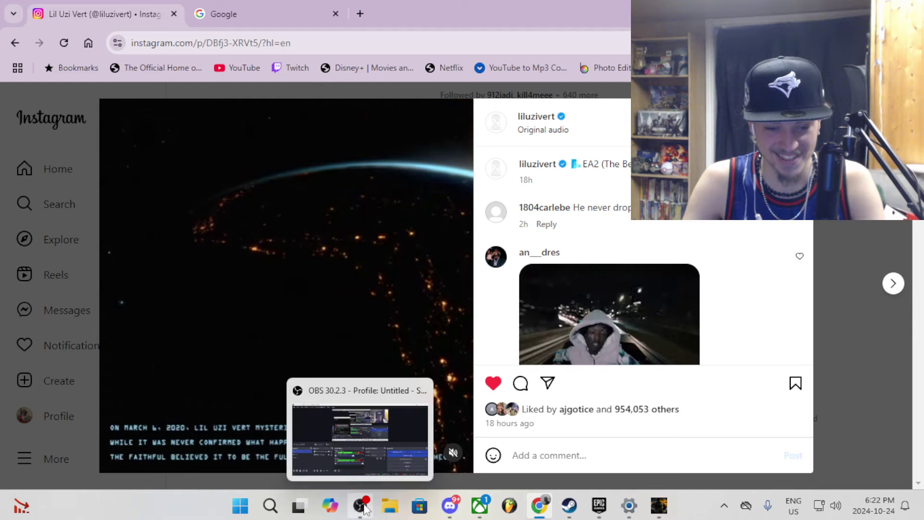
pyautogui.click(657, 440)
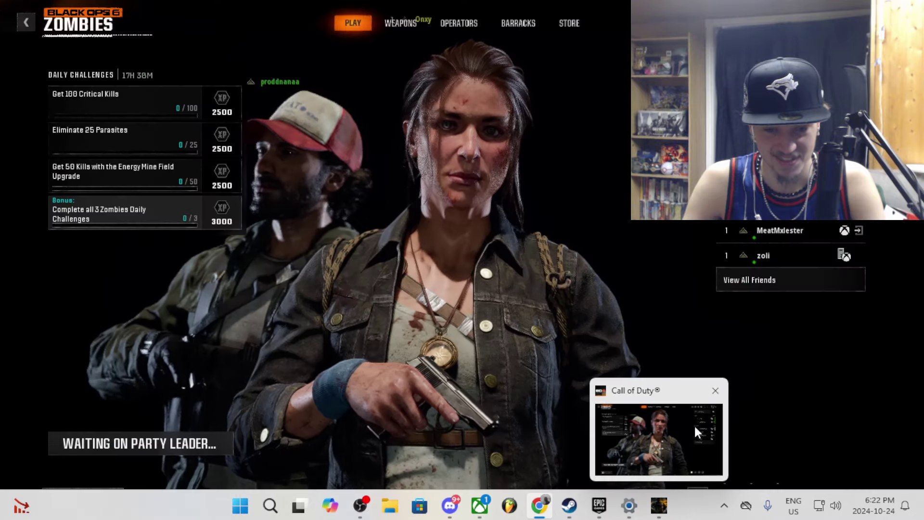
pyautogui.hotkey('alt', 'Tab')
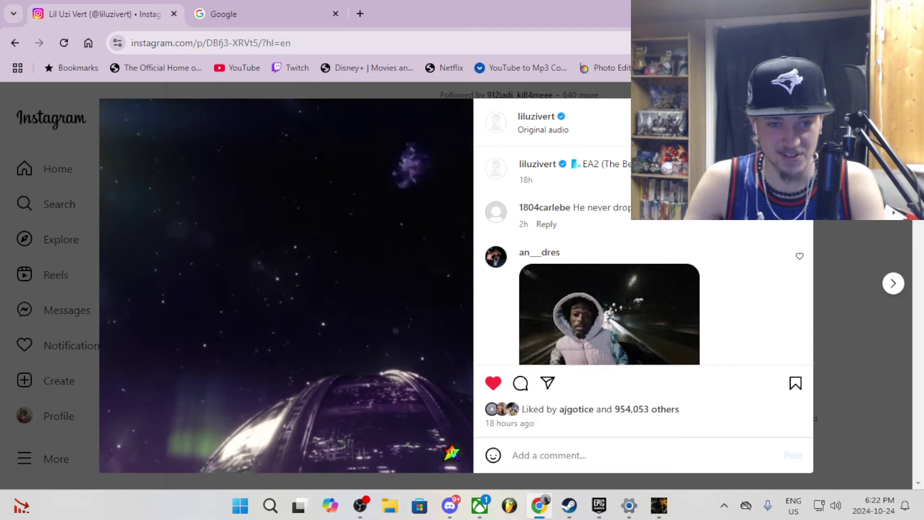
# - Search Google for 'klaus robot cod' in a new tab
pyautogui.click(361, 14)
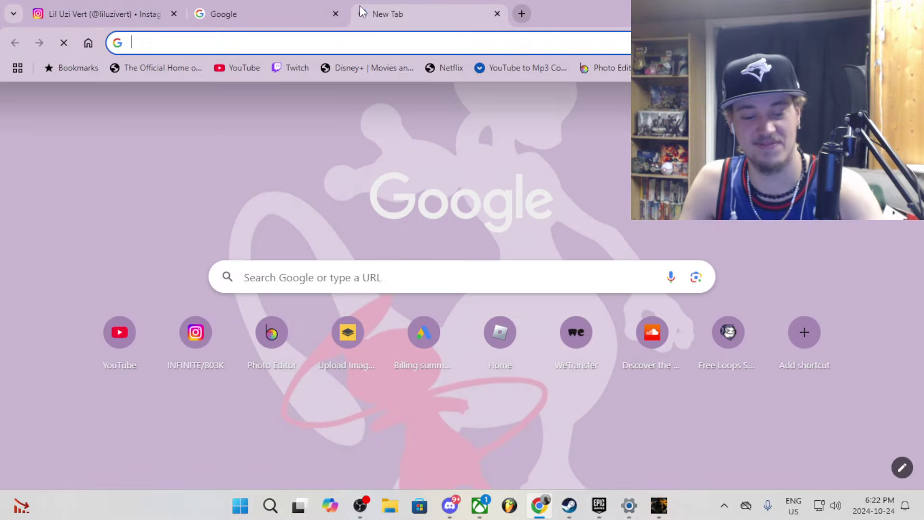
pyautogui.write('klau')
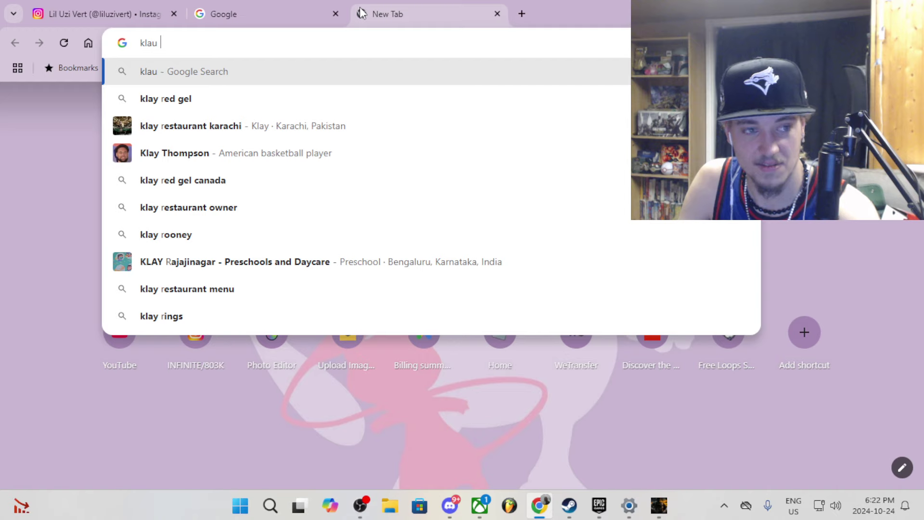
pyautogui.press('BackSpace')
pyautogui.press('BackSpace')
pyautogui.write('us')
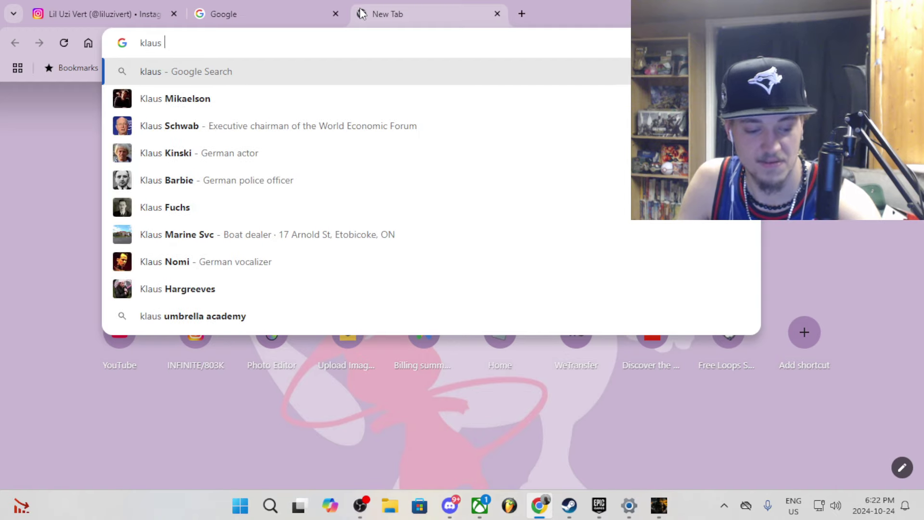
pyautogui.write(' robot')
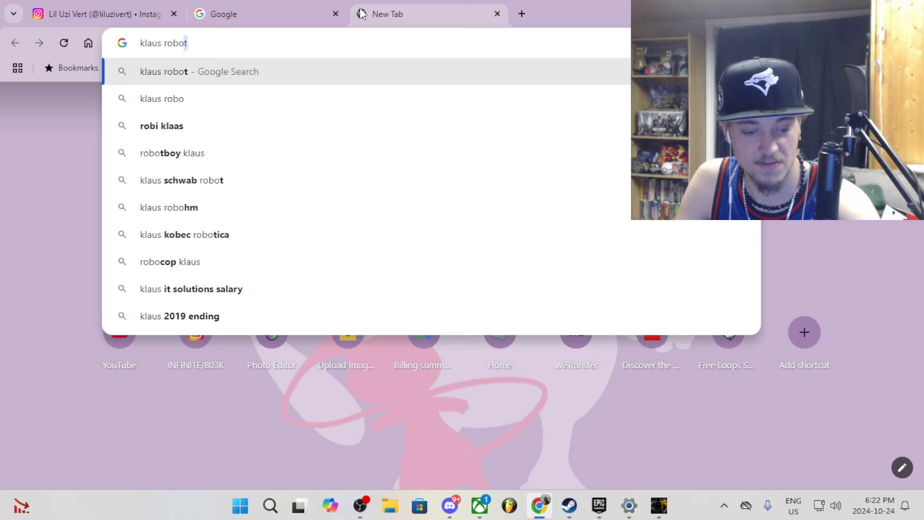
pyautogui.write(' v')
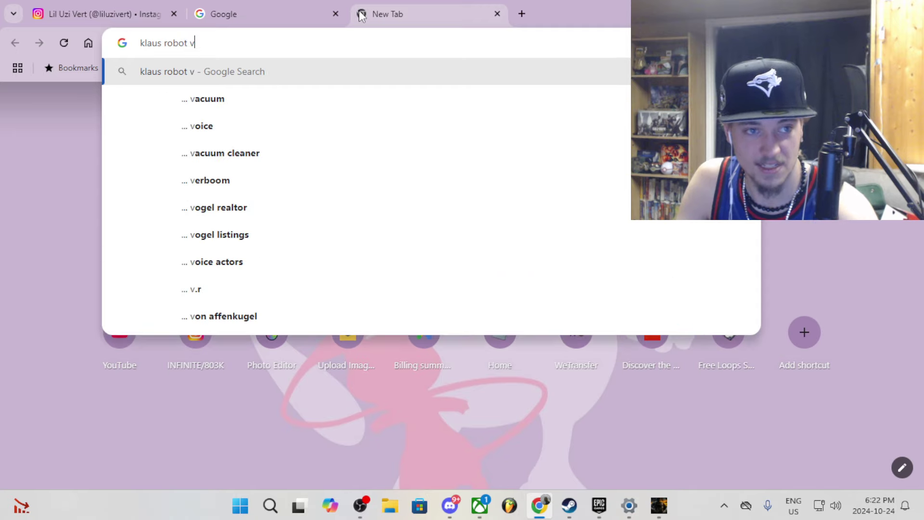
pyautogui.write('=')
pyautogui.press('BackSpace')
pyautogui.write('c')
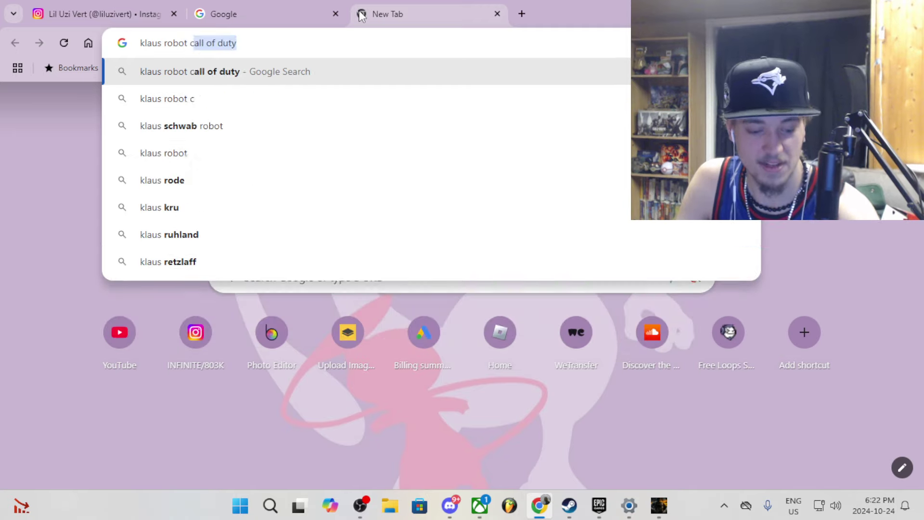
pyautogui.write('od')
pyautogui.press('Return')
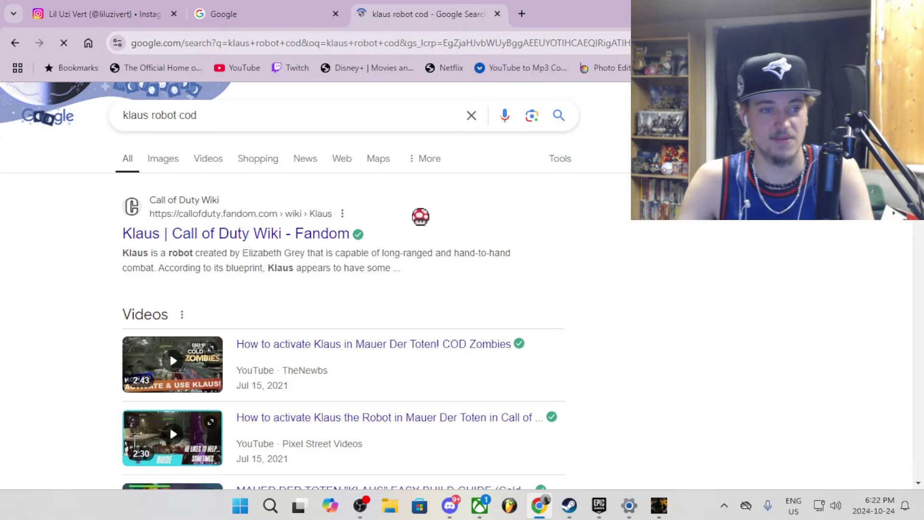
# - Read the Klaus Call of Duty Wiki article, then close its tab
pyautogui.click(268, 233)
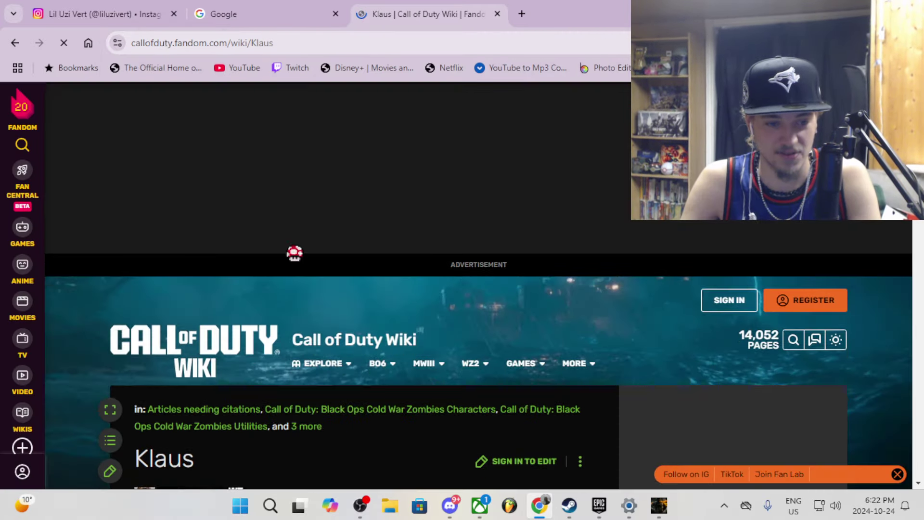
pyautogui.scroll(-3, 296, 254)
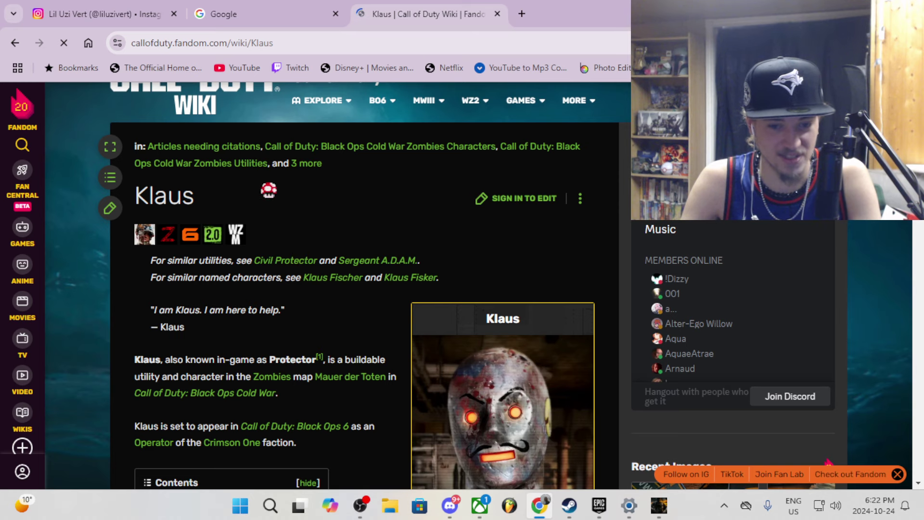
pyautogui.scroll(-2, 321, 277)
pyautogui.scroll(-3, 332, 238)
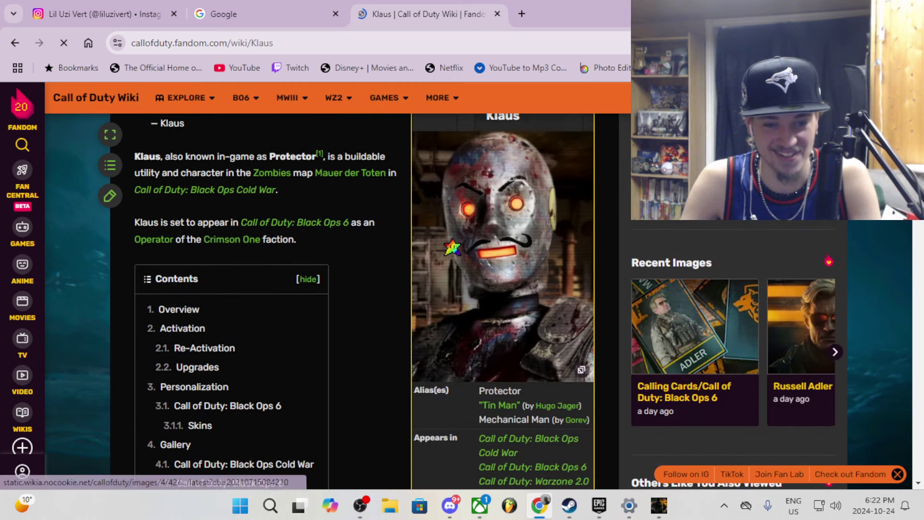
pyautogui.scroll(2, 473, 274)
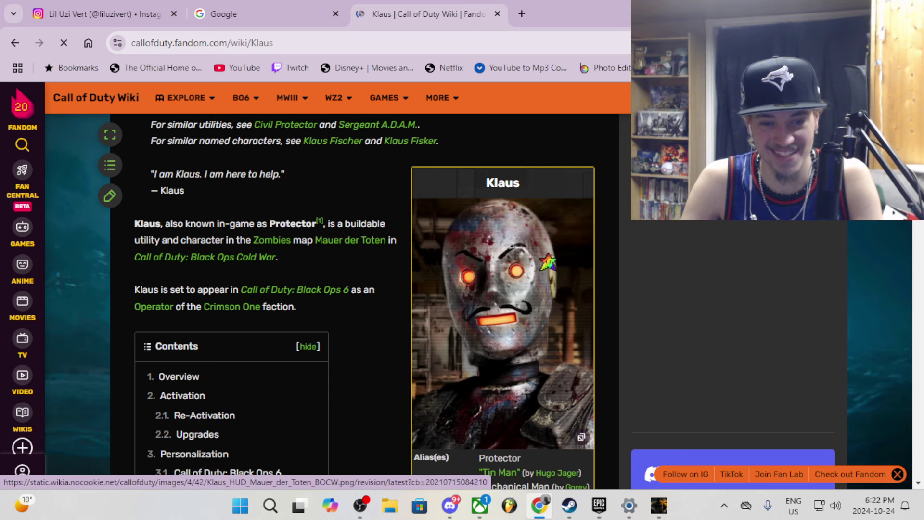
pyautogui.scroll(-2, 548, 262)
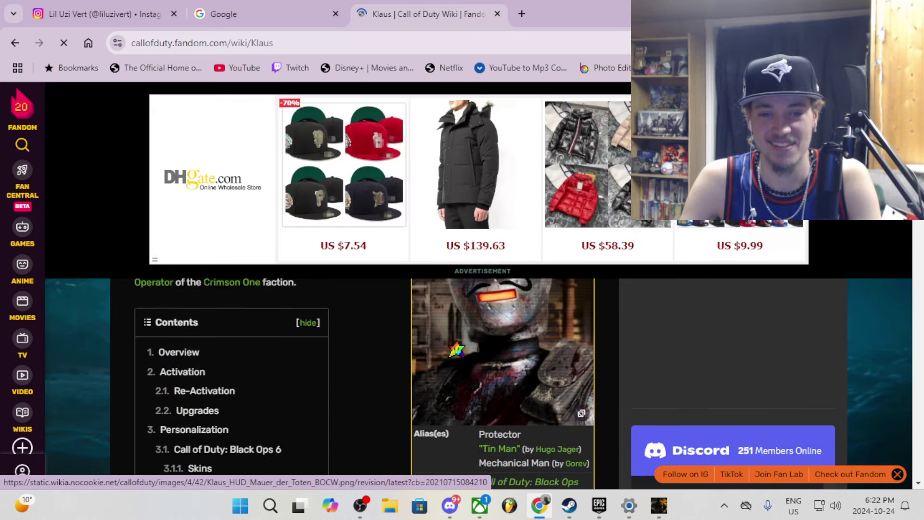
pyautogui.scroll(2, 456, 350)
pyautogui.scroll(1, 469, 355)
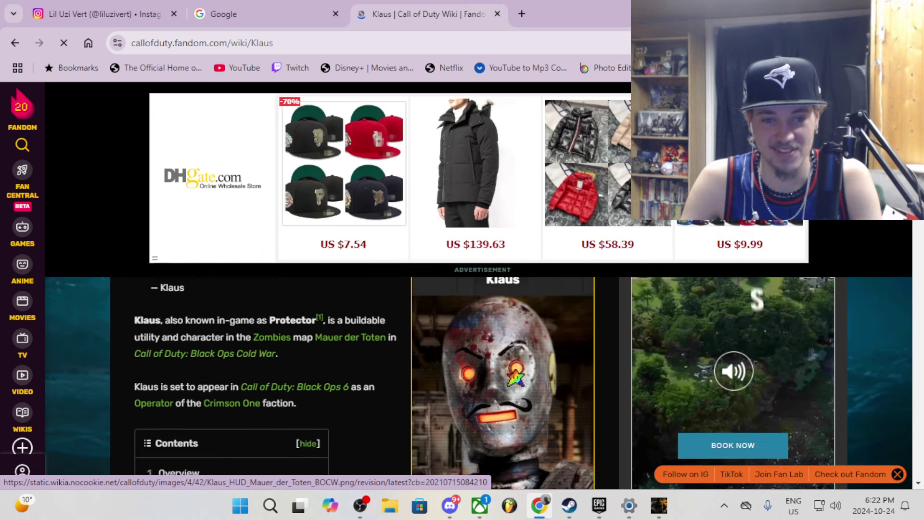
pyautogui.scroll(2, 516, 375)
pyautogui.click(498, 14)
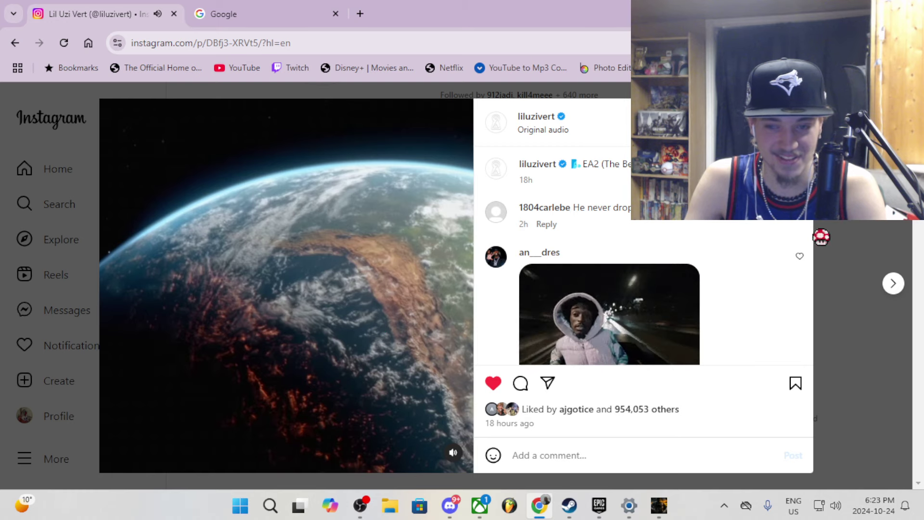
# - Open the uzi.lnk.to/EA2 bio link, start the Spotify pre-save, then close the authorization tab
pyautogui.press('Escape')
pyautogui.scroll(3, 513, 319)
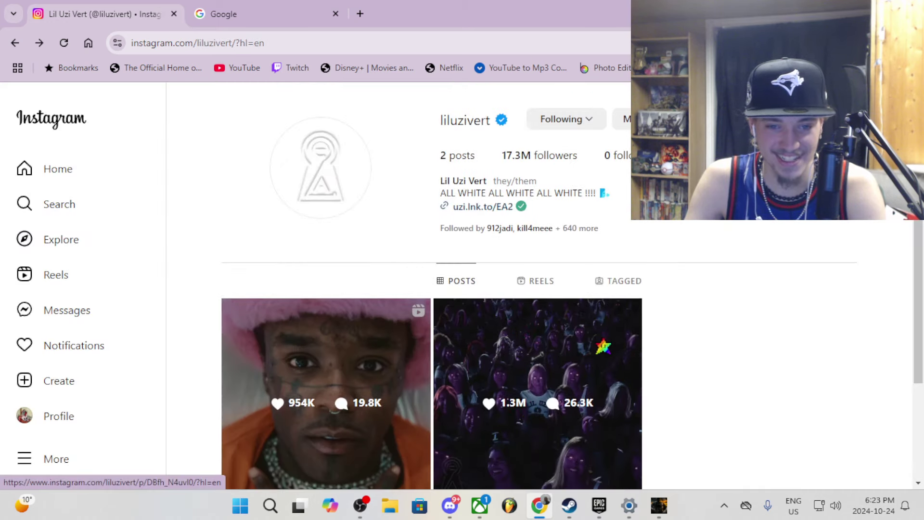
pyautogui.click(482, 206)
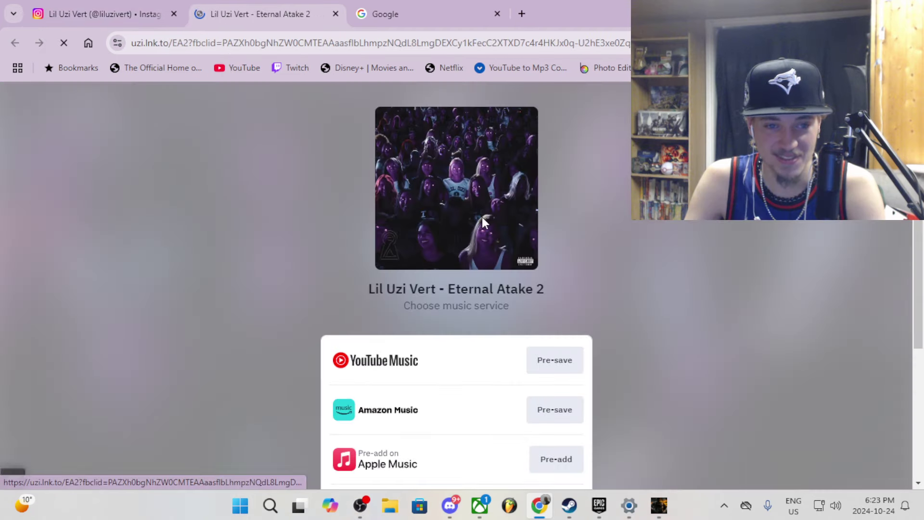
pyautogui.scroll(-3, 478, 289)
pyautogui.scroll(-2, 505, 310)
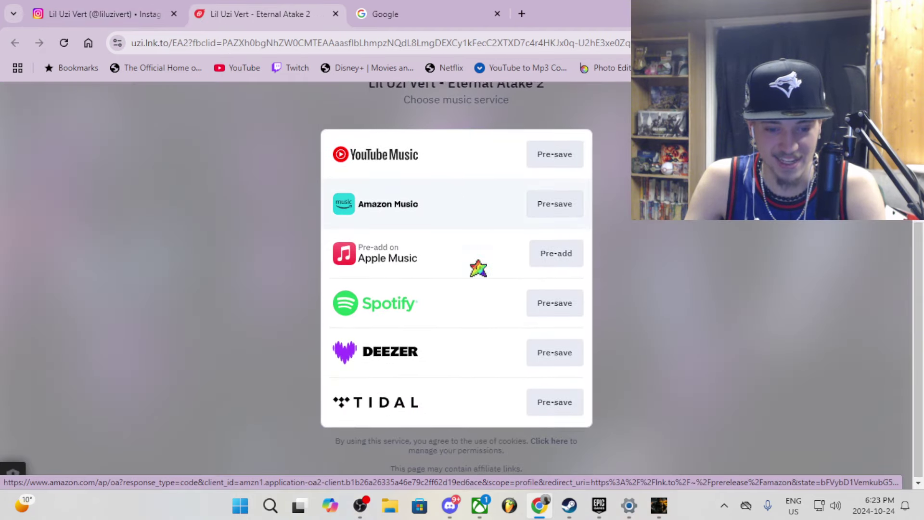
pyautogui.scroll(3, 535, 336)
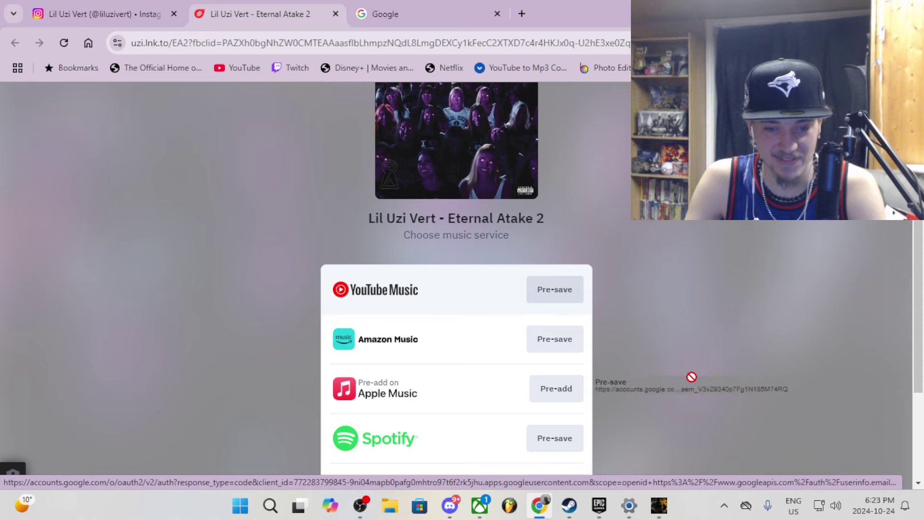
pyautogui.scroll(-1, 607, 379)
pyautogui.click(555, 369)
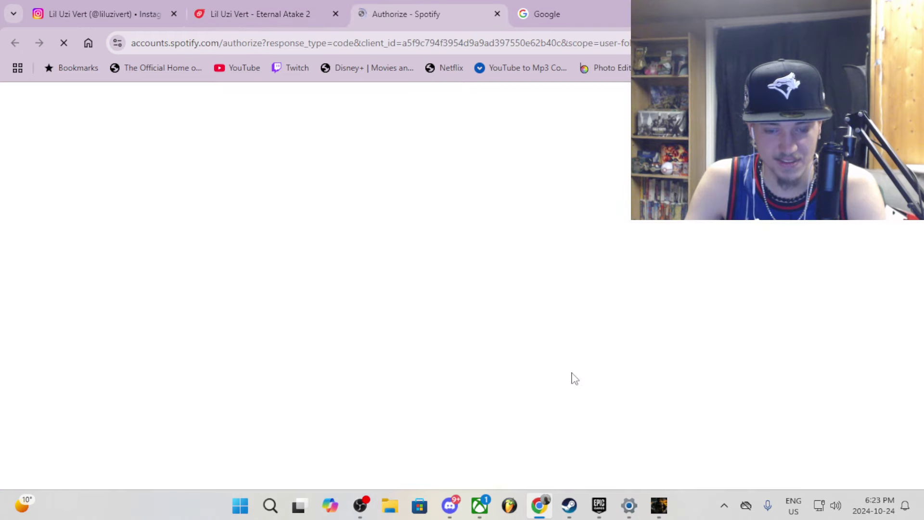
pyautogui.click(497, 14)
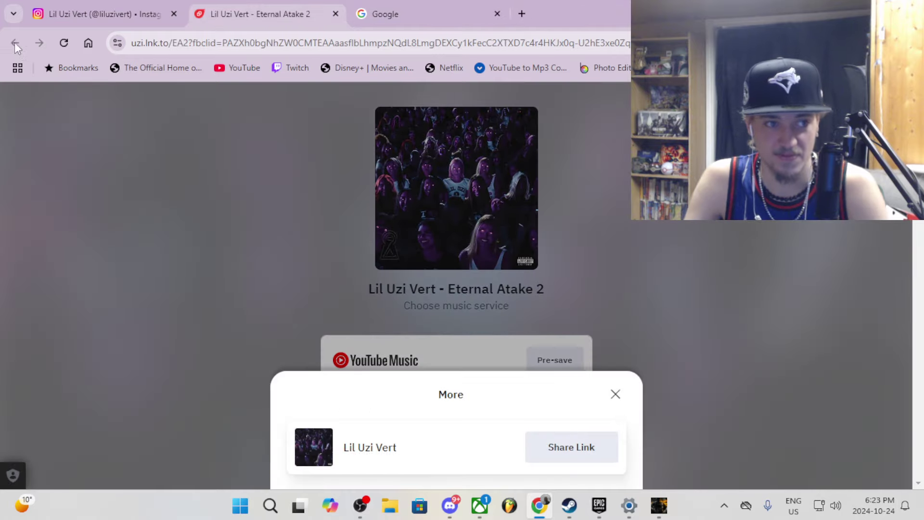
# - Return to the liluzivert Instagram tab and switch the broadcast to the no-signal scene
pyautogui.click(86, 13)
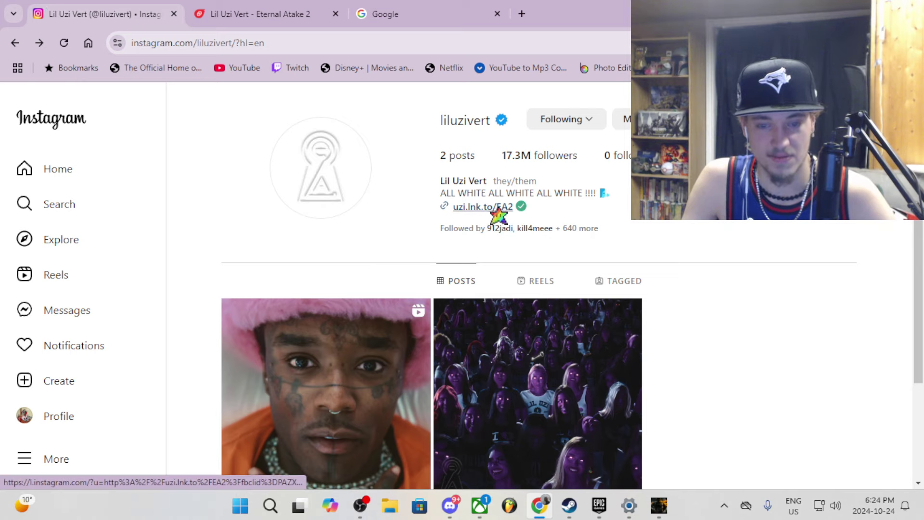
pyautogui.scroll(-3, 664, 228)
pyautogui.scroll(3, 667, 227)
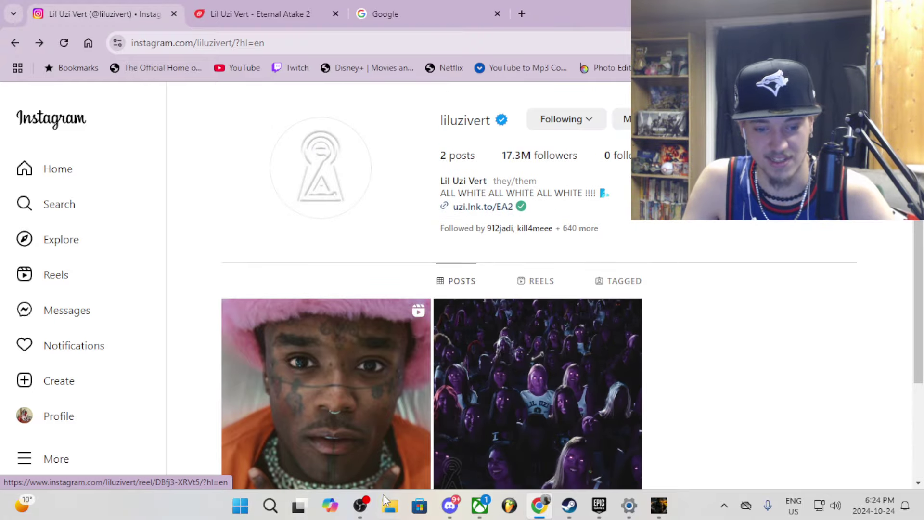
pyautogui.click(360, 506)
pyautogui.click(11, 353)
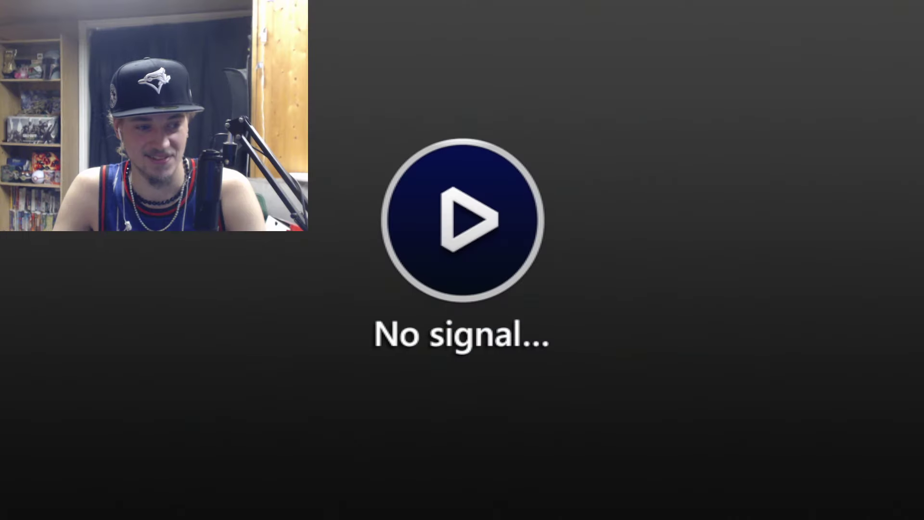